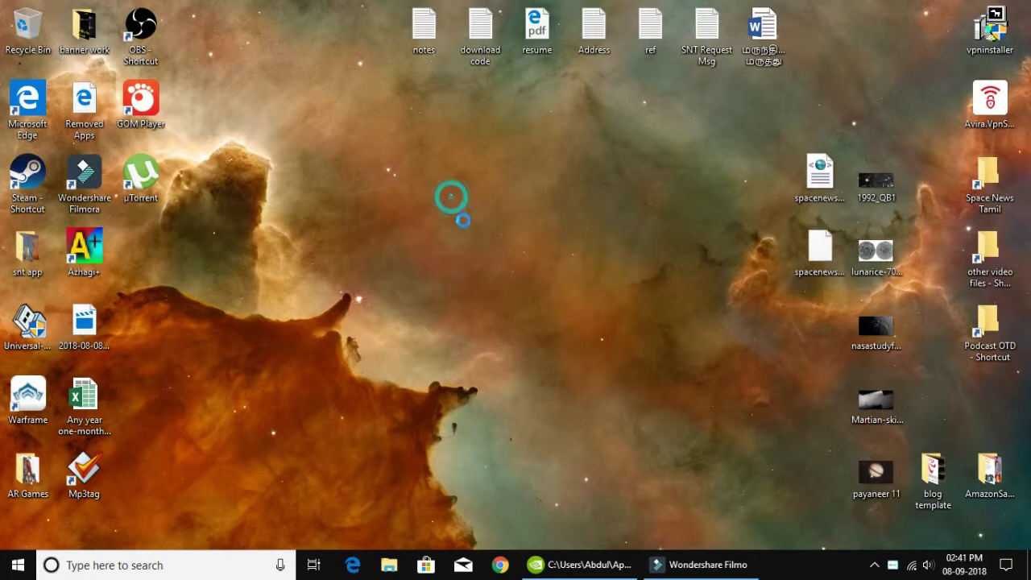
Refresh the desktop twice from its right-click menu
right_click(451, 197)
left_click(475, 242)
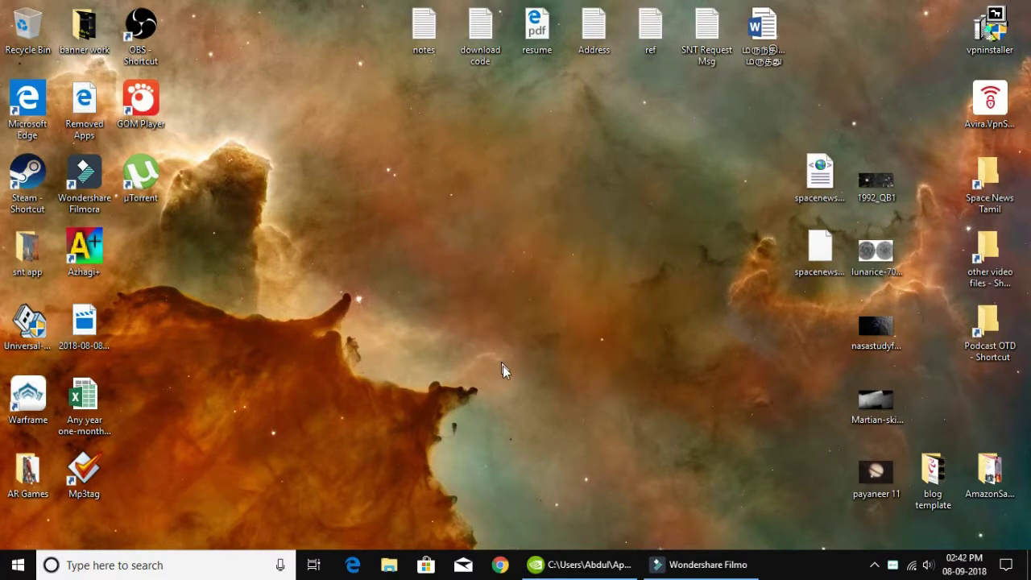
mouse_move(687, 576)
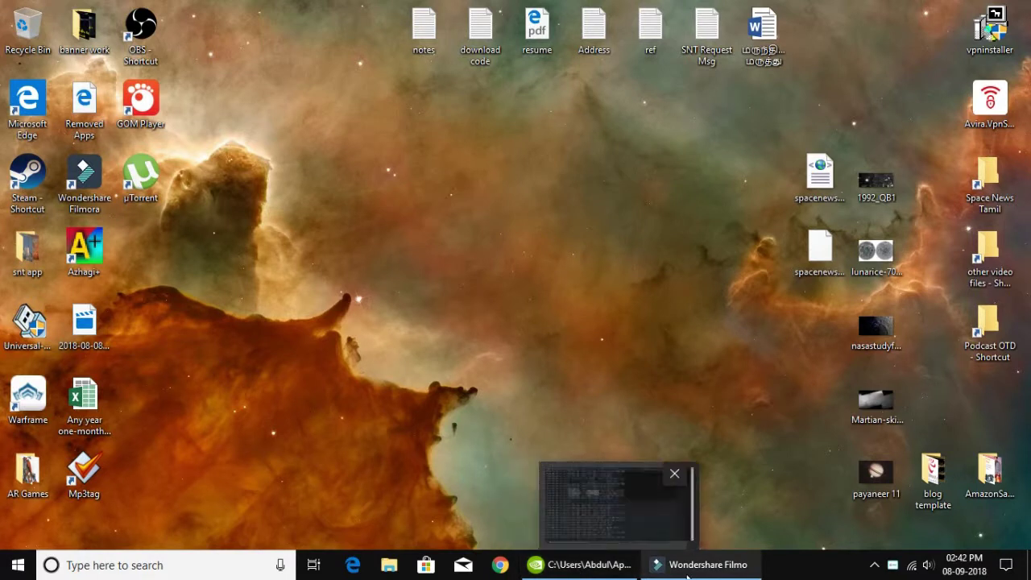
right_click(410, 292)
left_click(456, 336)
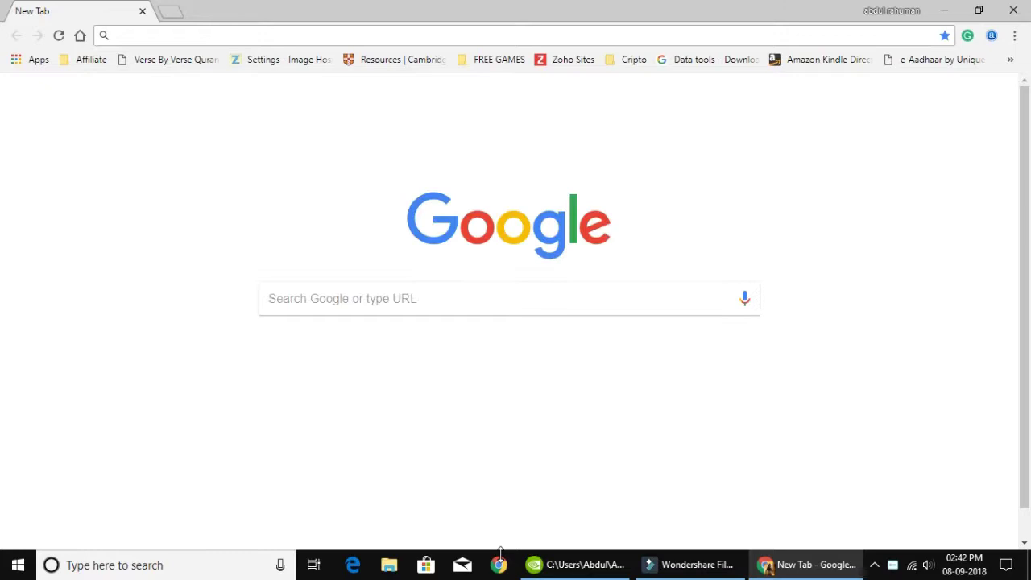
Search Google for 'flash games racing' and open the Andkon Arcade result in a new tab
type("f")
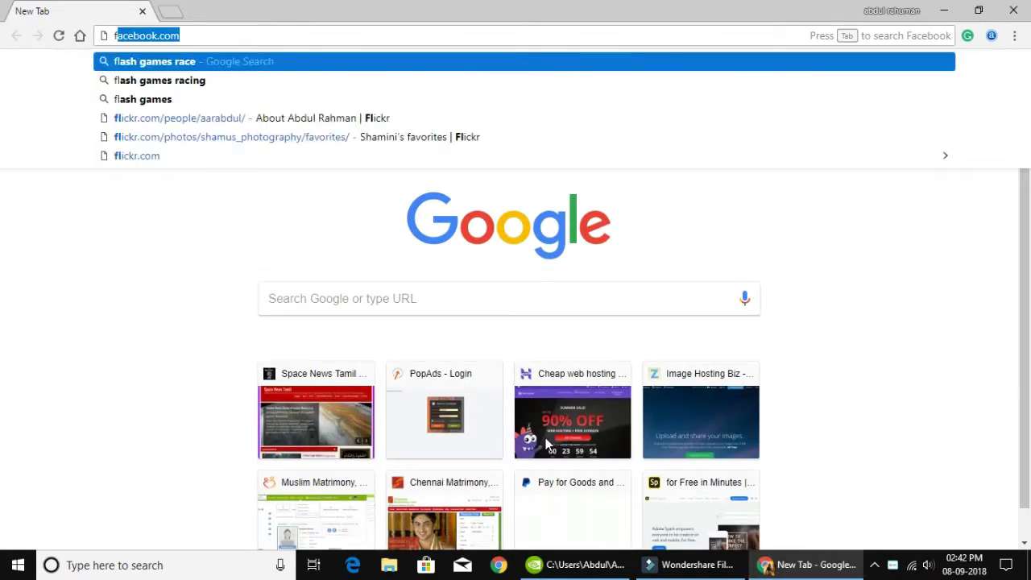
type("lash ")
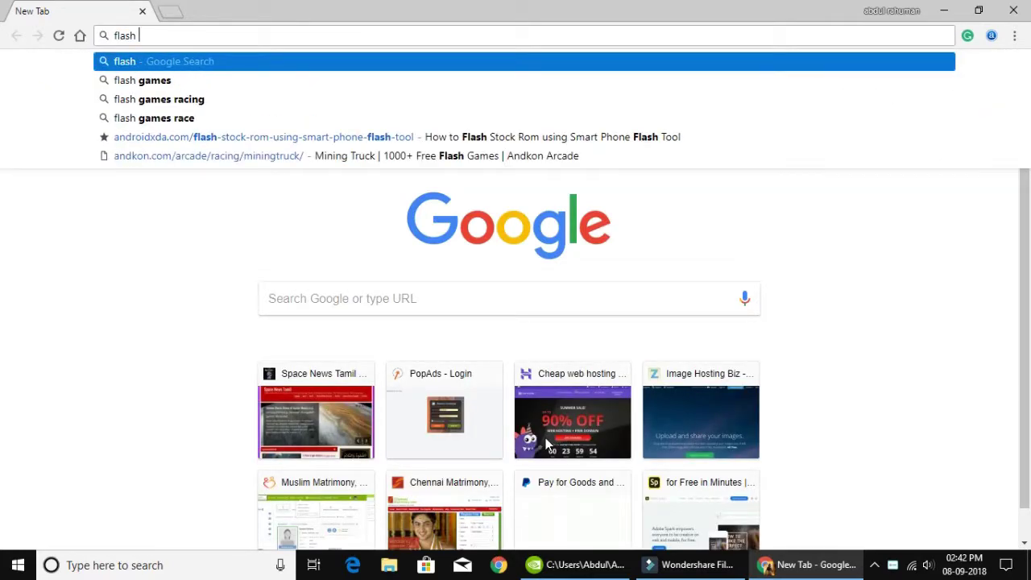
type("game")
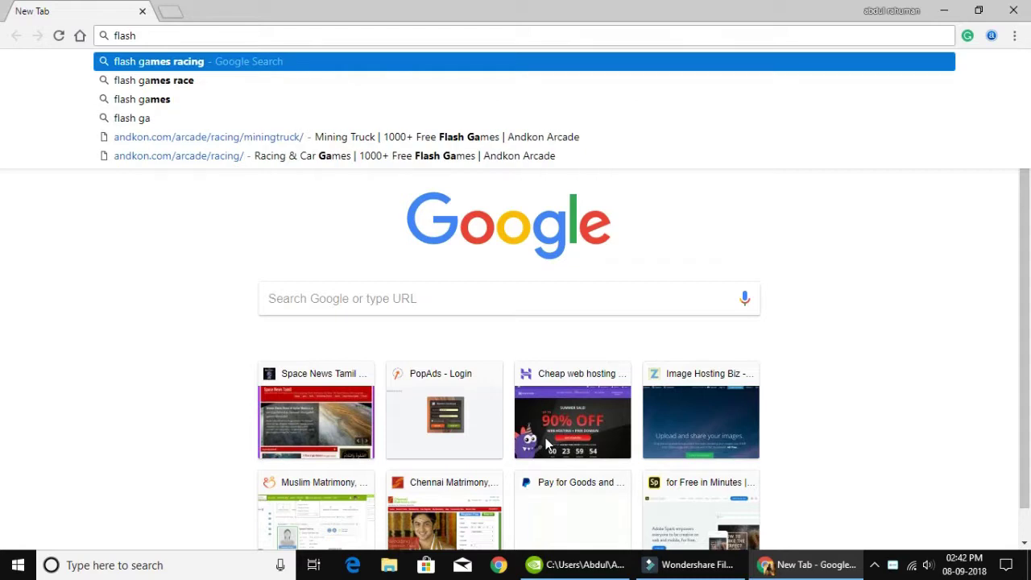
type("s racing")
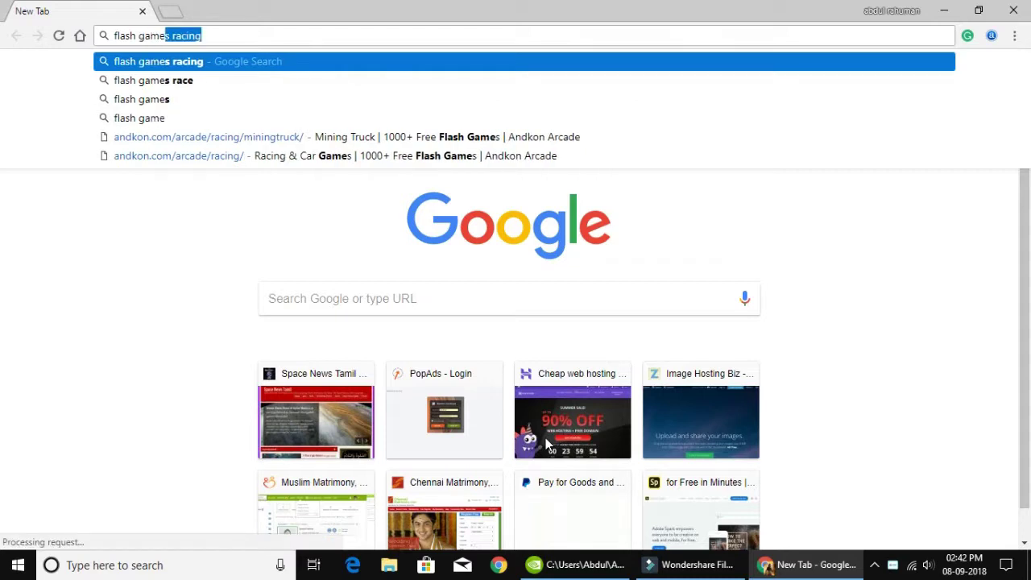
key("Return")
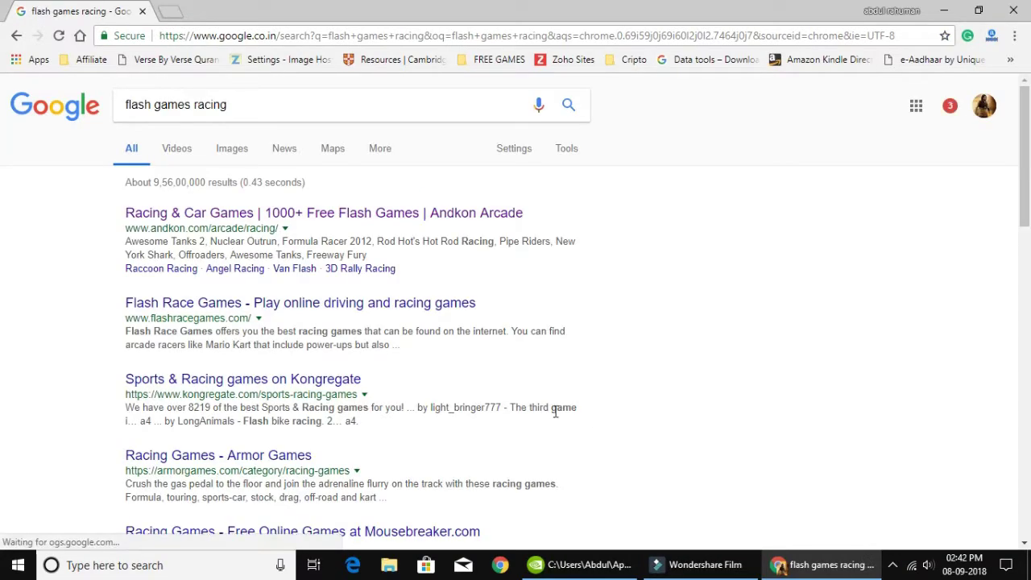
middle_click(248, 221)
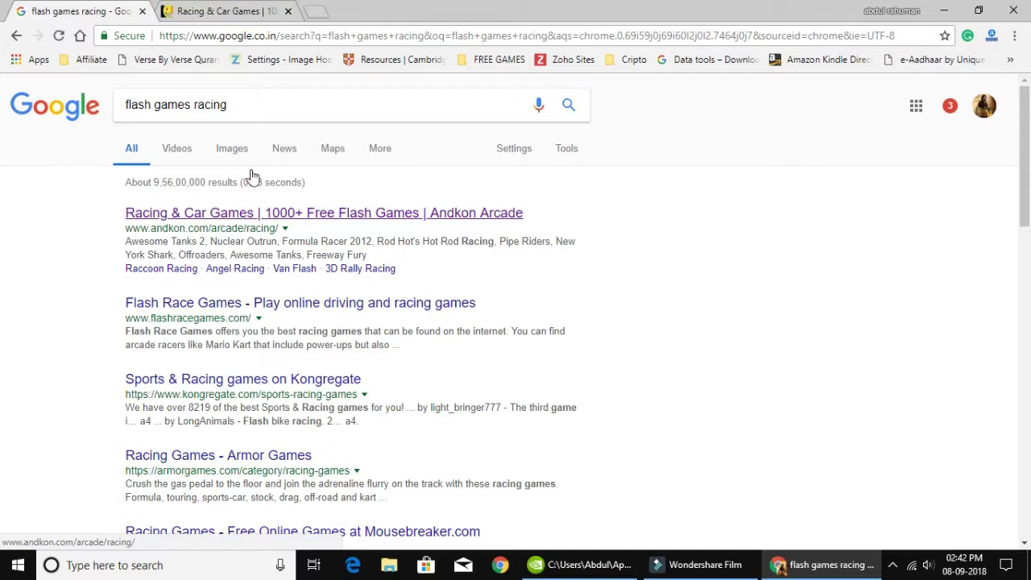
Switch to the Racing & Car Games tab and open the Neon Rider game page
left_click(244, 16)
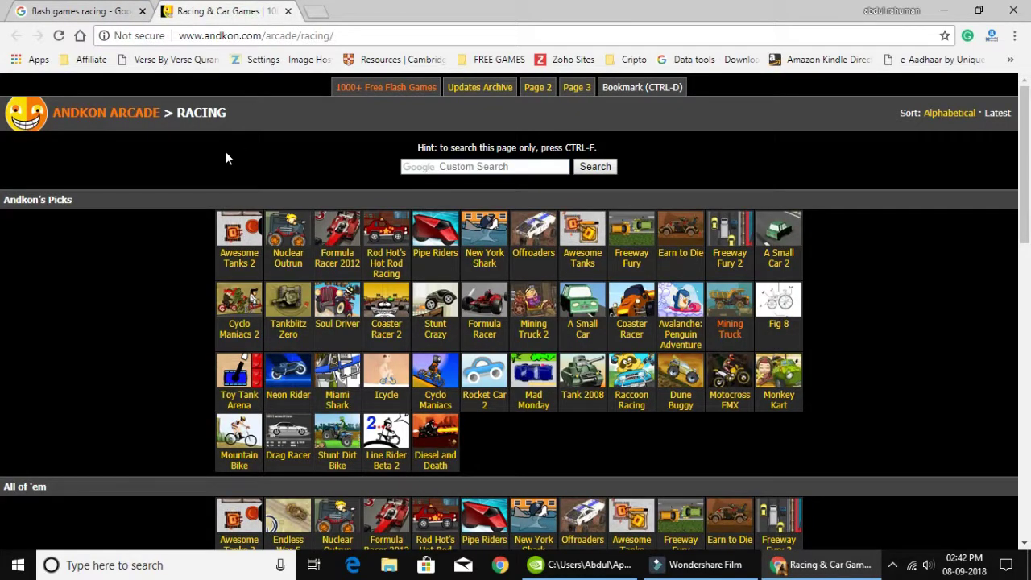
left_click(281, 396)
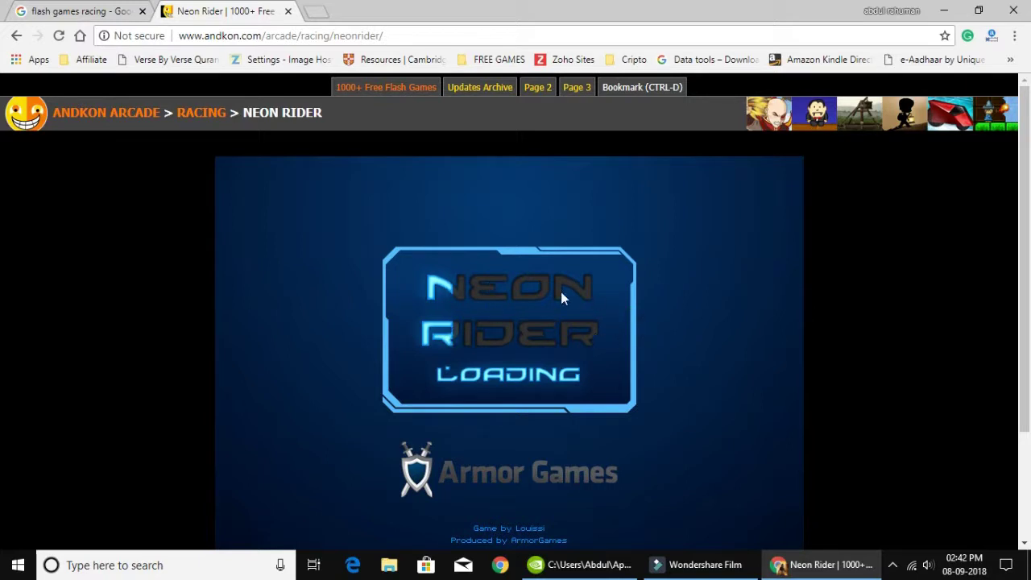
Set Flash to Allow in Andkon Arcade's site information panel so Neon Rider loads
left_click(102, 37)
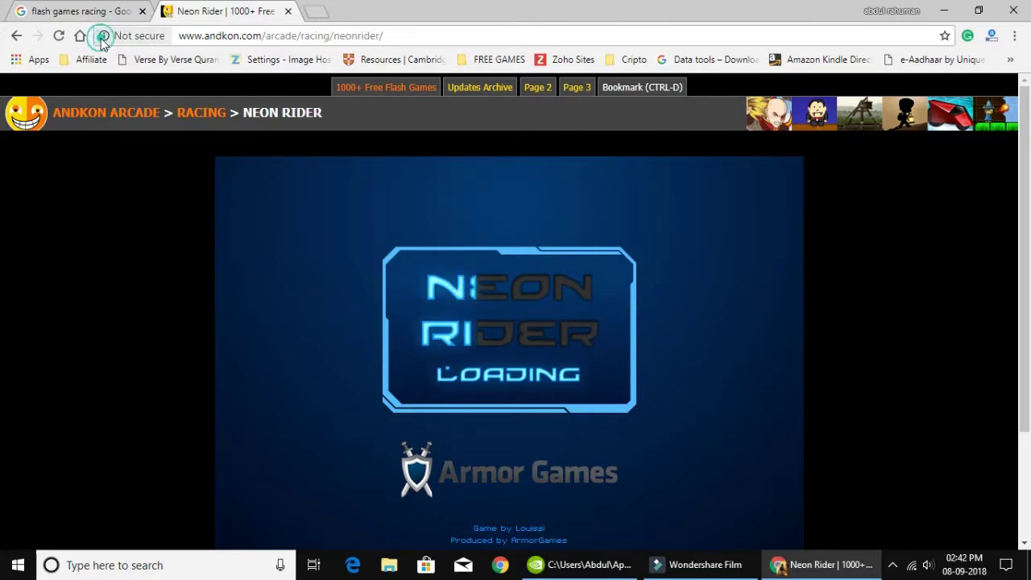
left_click(107, 37)
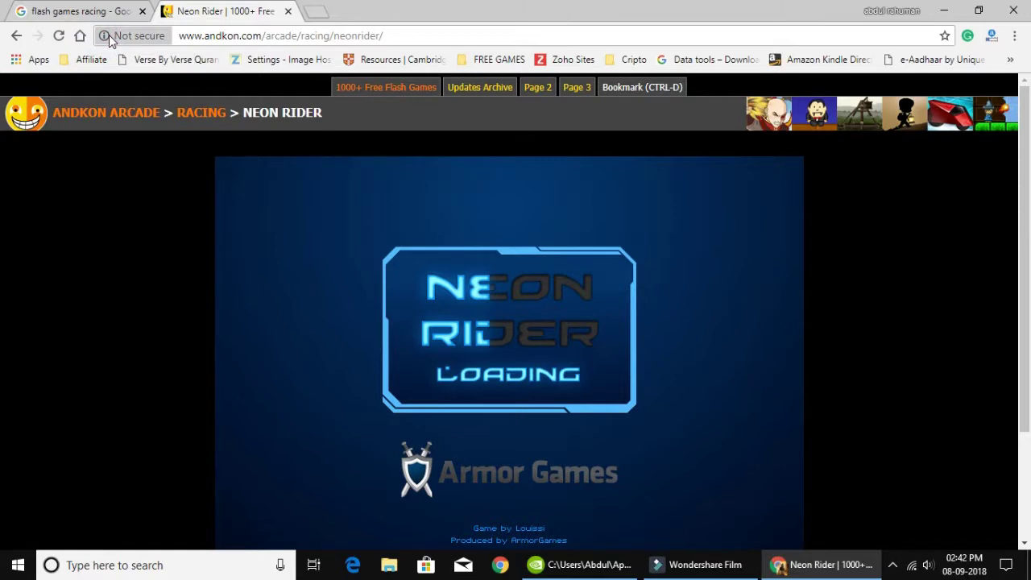
left_click(310, 155)
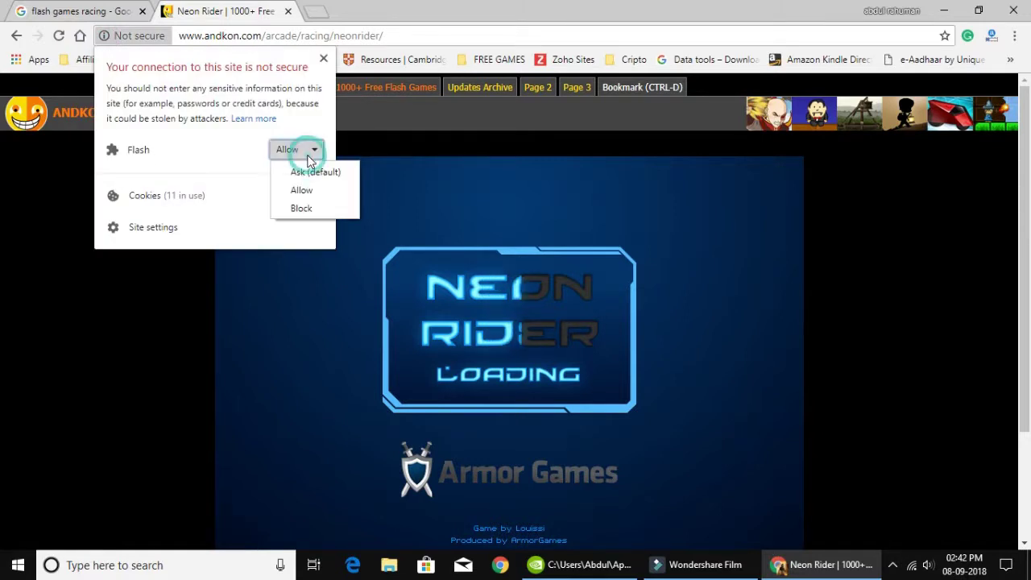
left_click(336, 191)
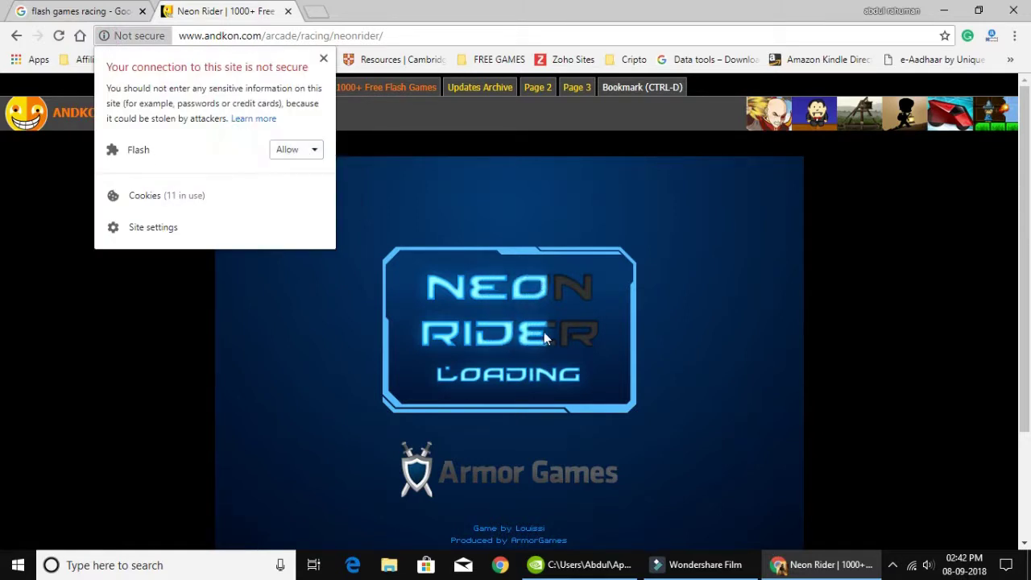
left_click(293, 322)
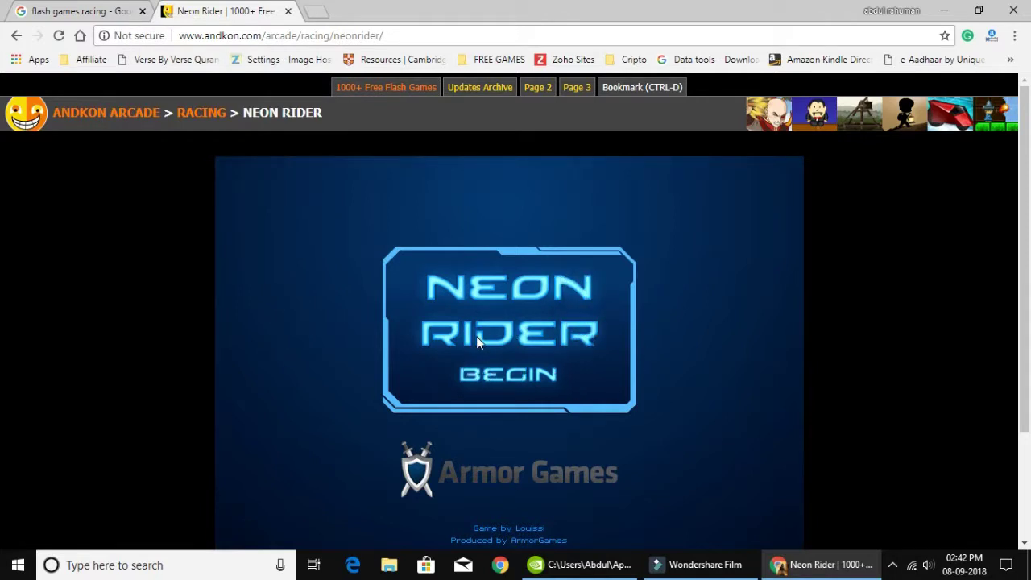
right_click(319, 261)
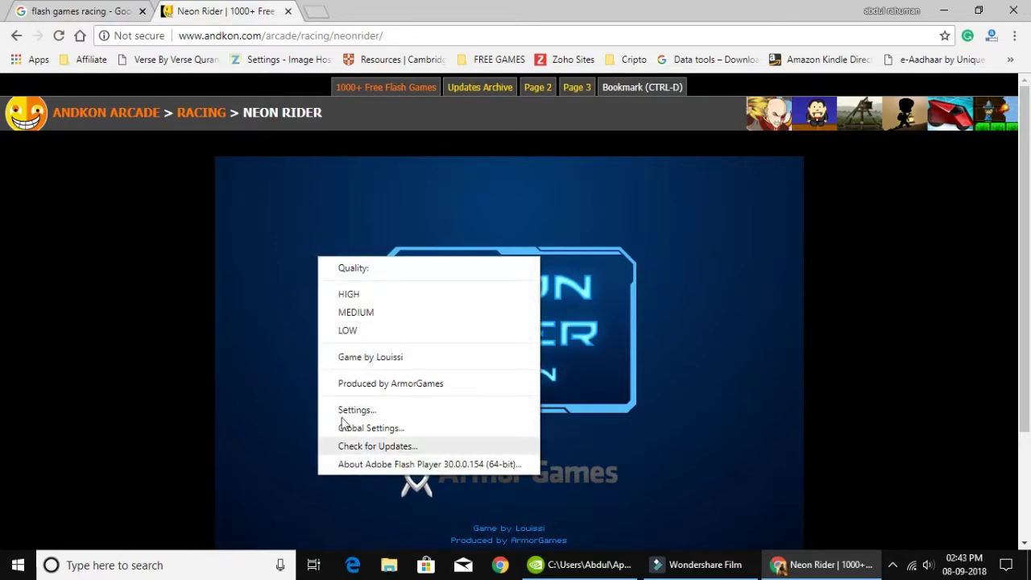
Dismiss the Flash menu and choose View page source from Chrome's context menu
left_click(174, 268)
right_click(175, 269)
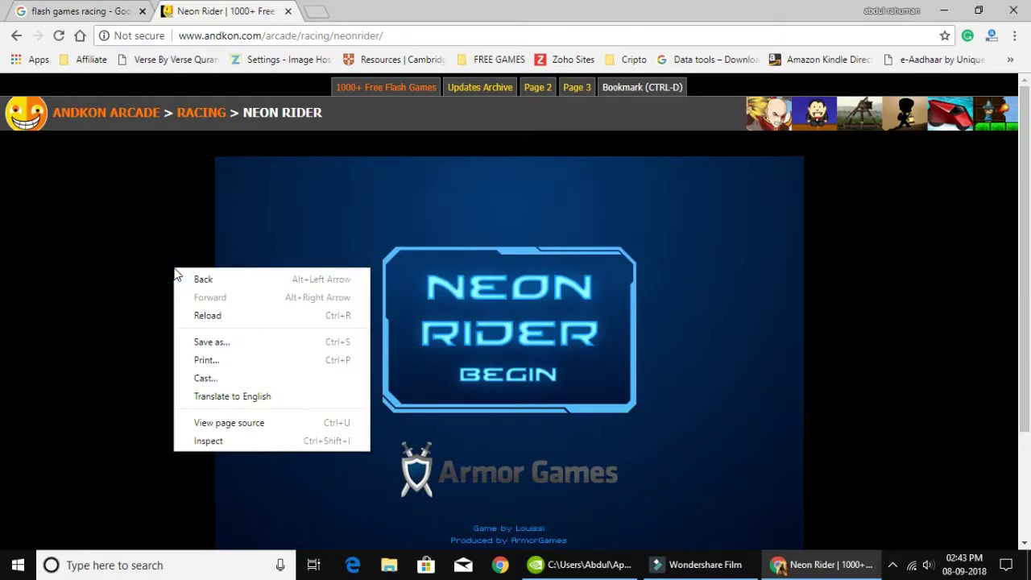
left_click(224, 424)
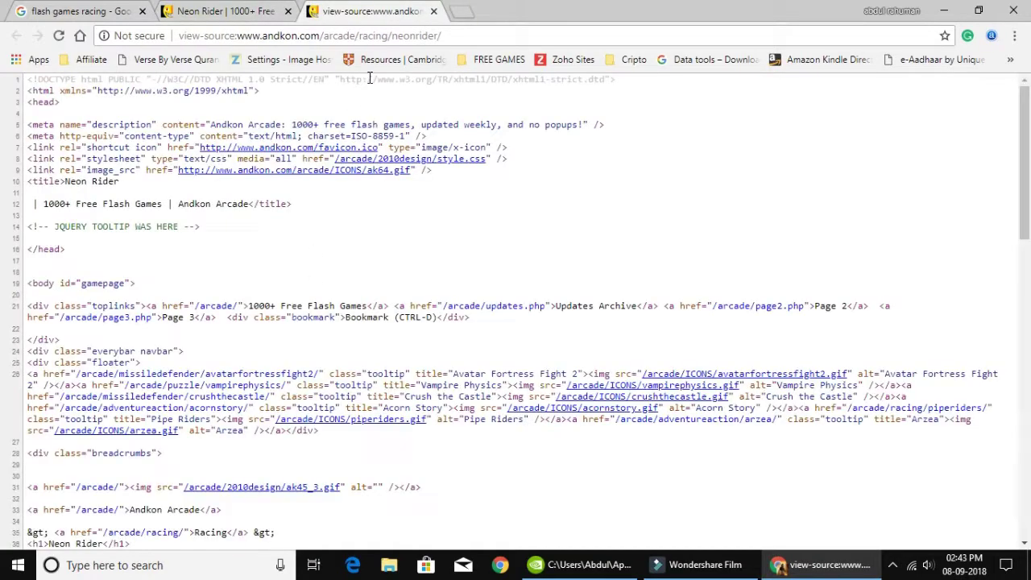
Search the Neon Rider page source for 'swf', finding 3 matches
left_click(406, 240)
key("ctrl+f")
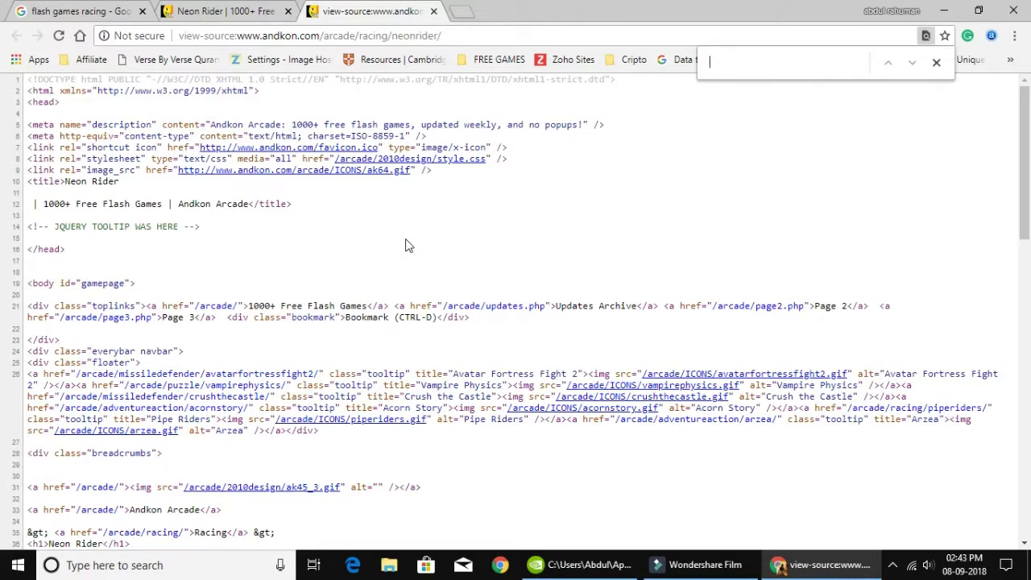
type("sw")
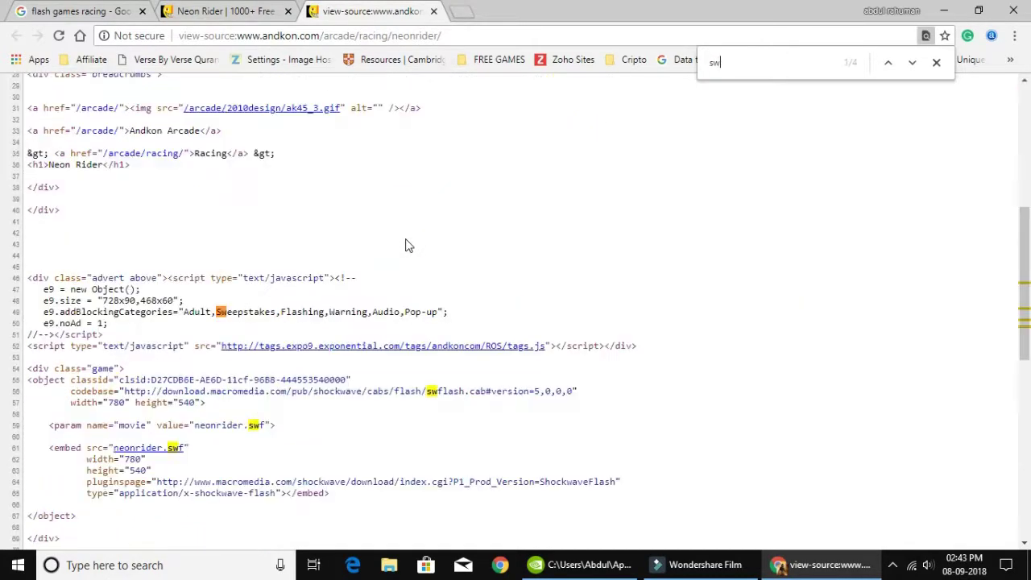
type("f")
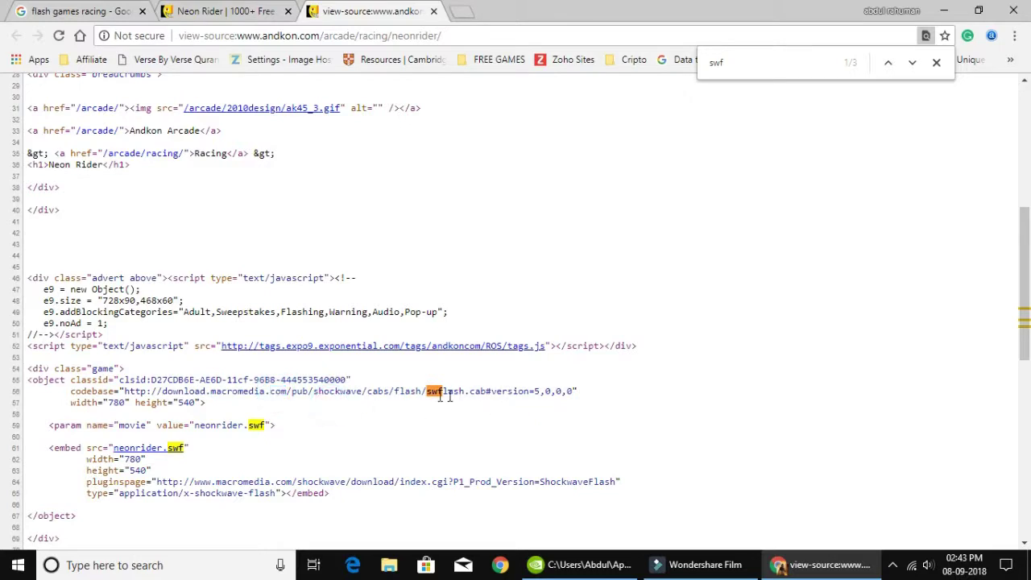
Select the Flash codebase URL in the source, then clear the selection
left_click_drag(221, 392, 563, 391)
left_click(604, 398)
left_click_drag(125, 392, 571, 395)
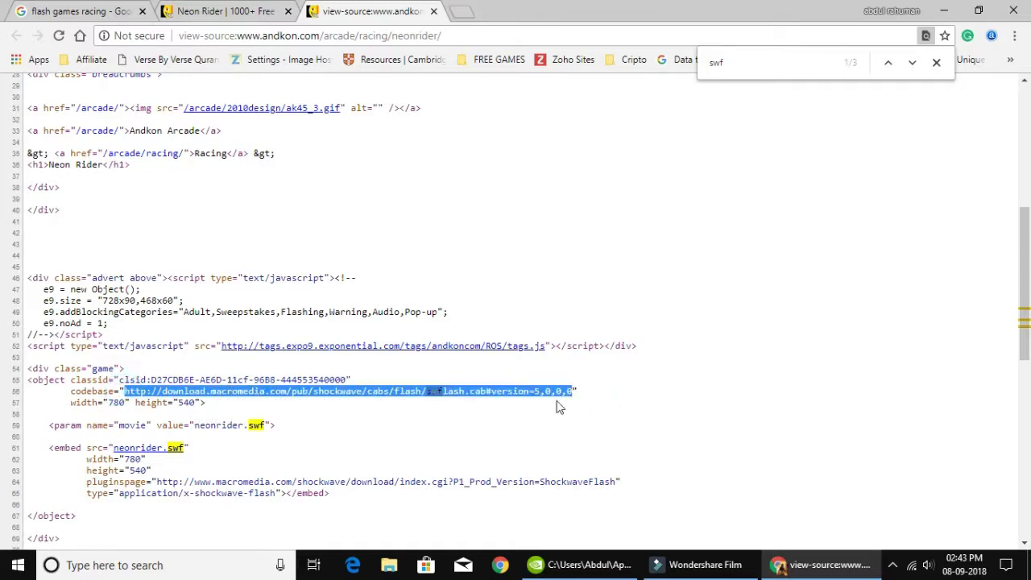
left_click(386, 435)
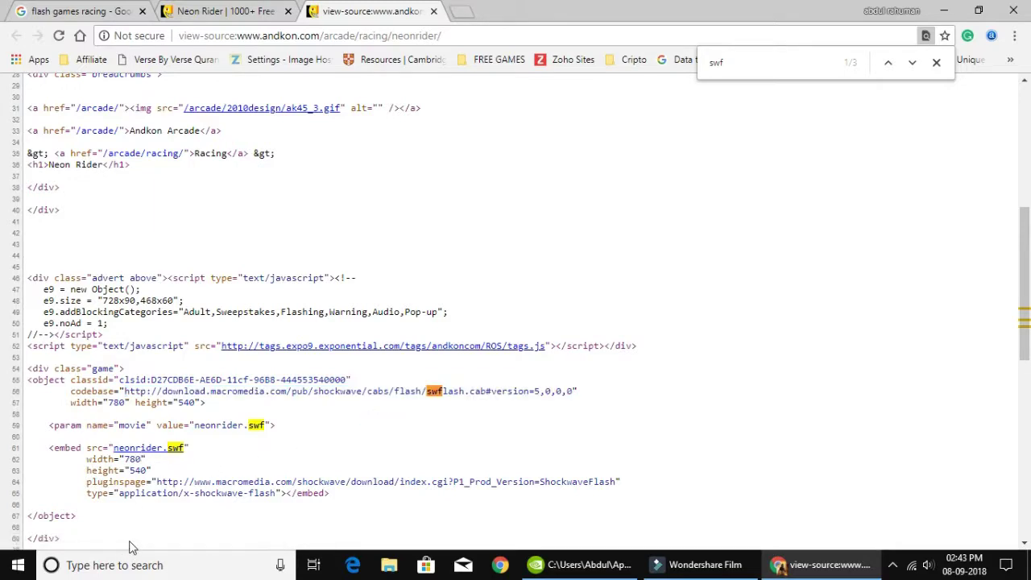
Download neonrider.swf from the embed link and keep it despite the harmful-file warning
left_click(150, 451)
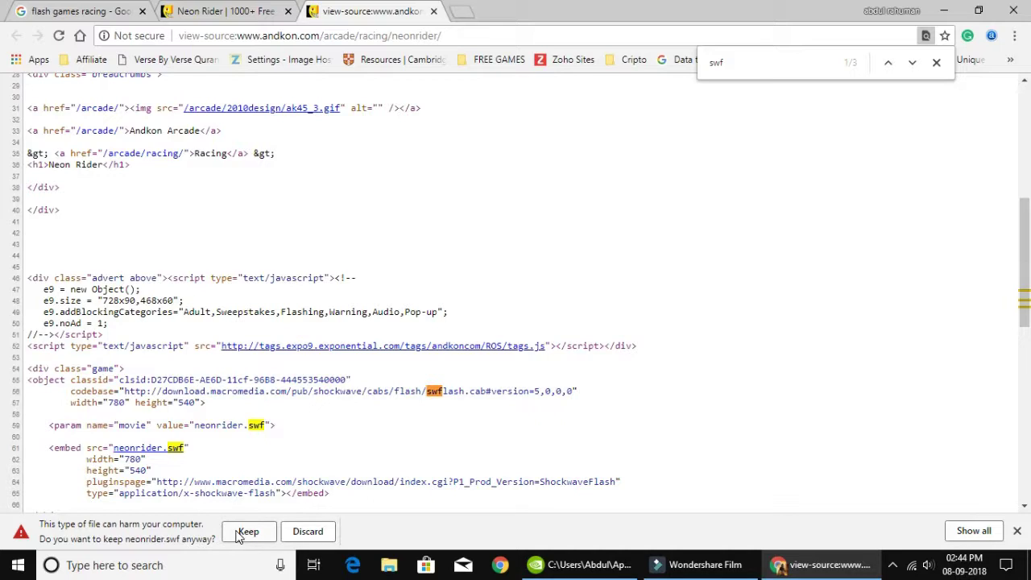
left_click(246, 532)
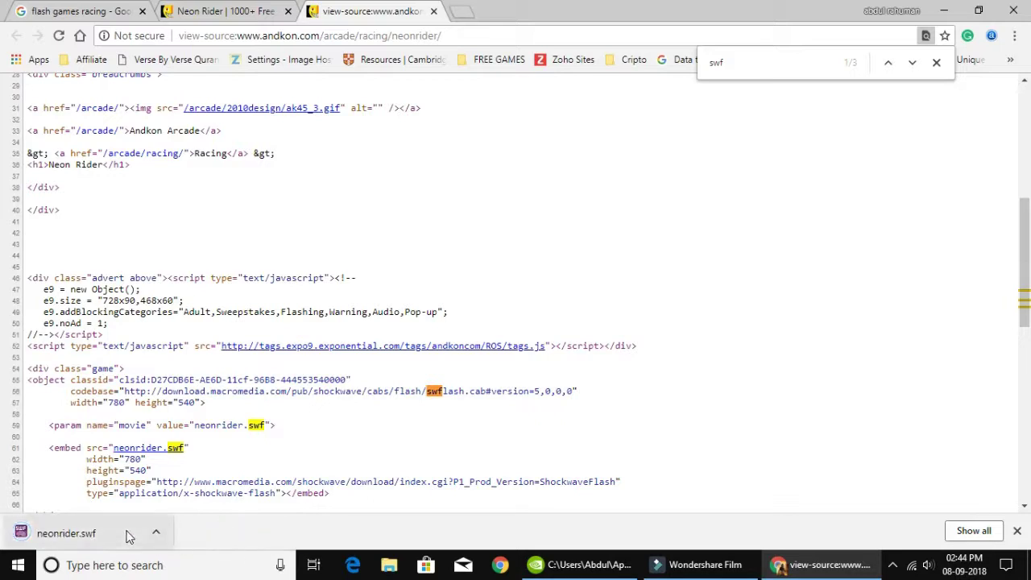
Show neonrider.swf in the Downloads folder and open it in GOM Player
left_click(156, 533)
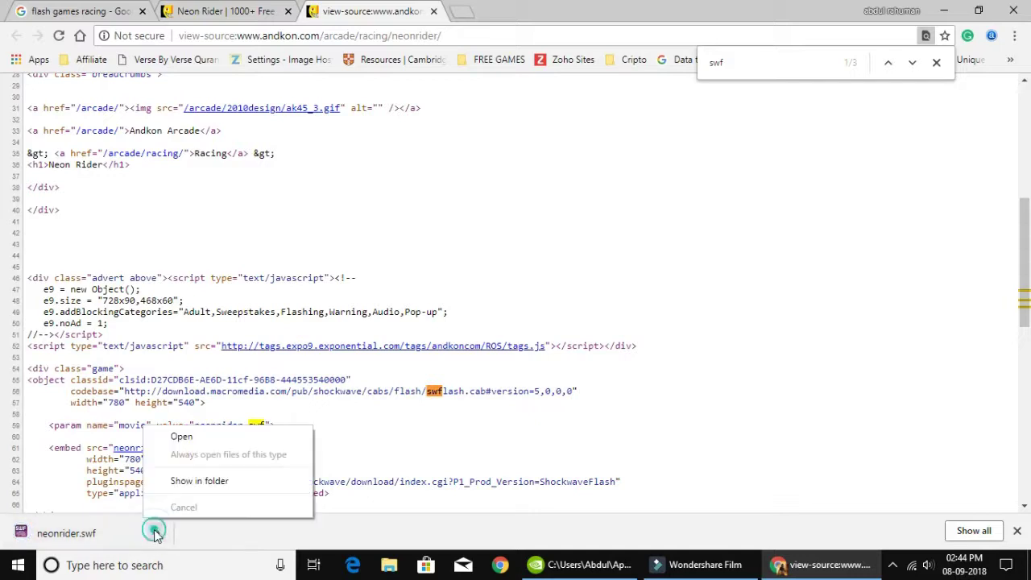
left_click(213, 482)
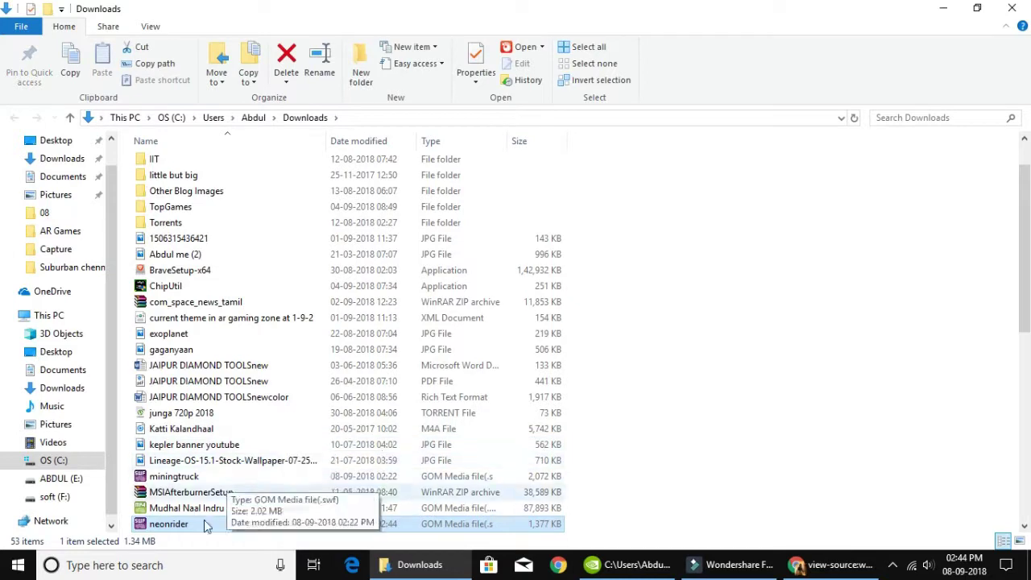
left_click(179, 525)
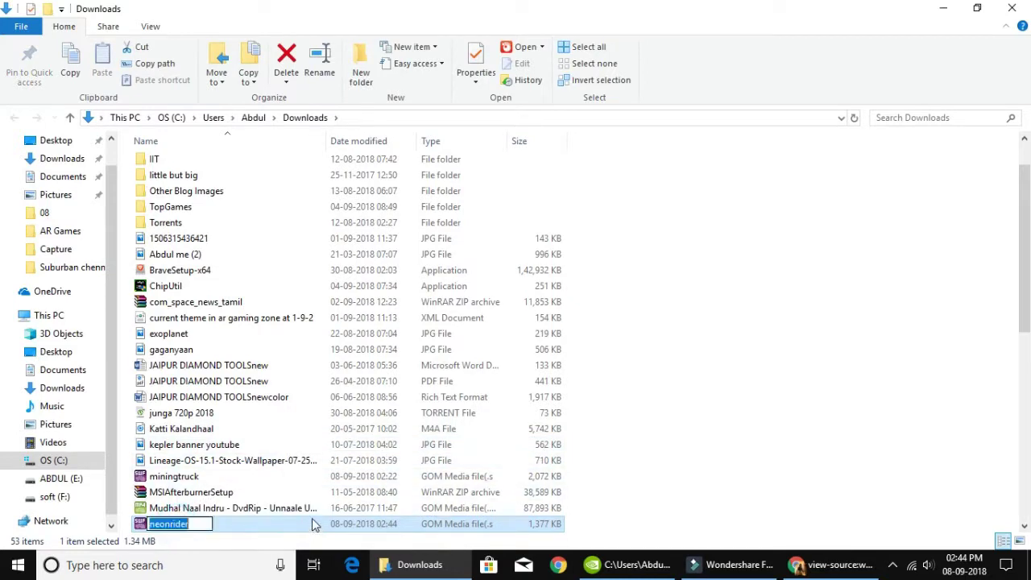
scroll(285, 409, "down", 4)
left_click(168, 355)
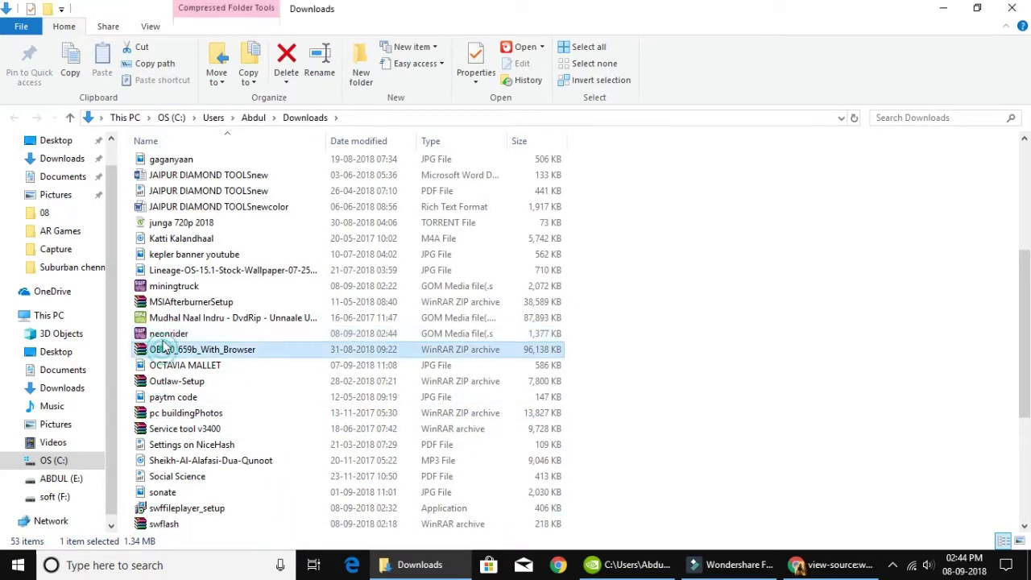
left_click(173, 337)
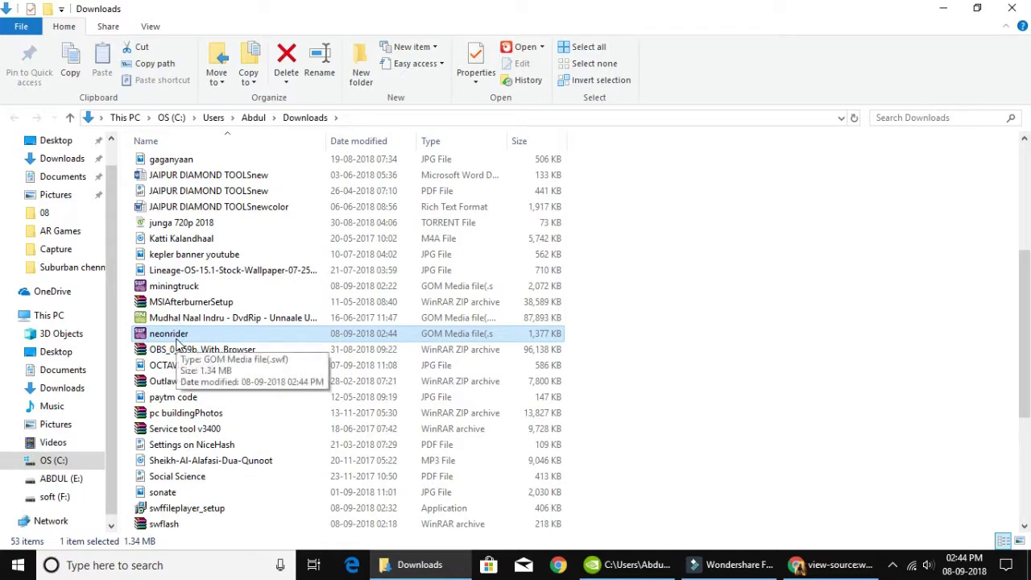
double_click(175, 337)
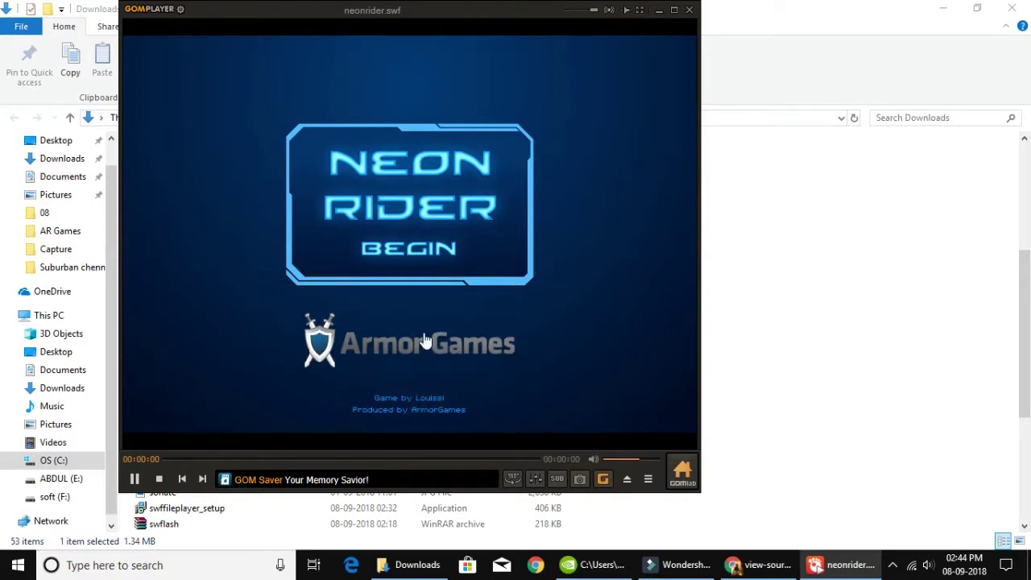
left_click(411, 252)
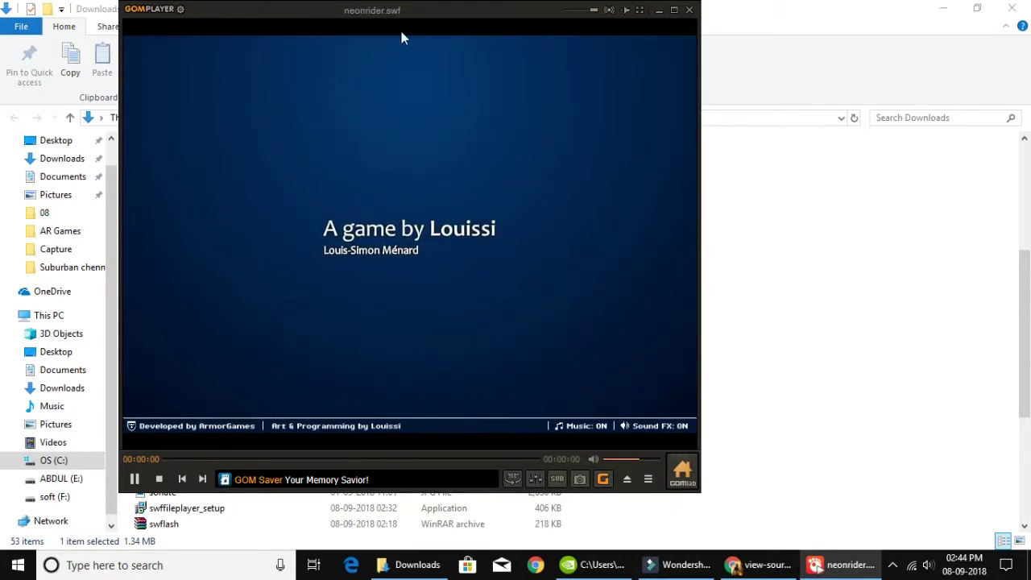
left_click_drag(427, 10, 429, 40)
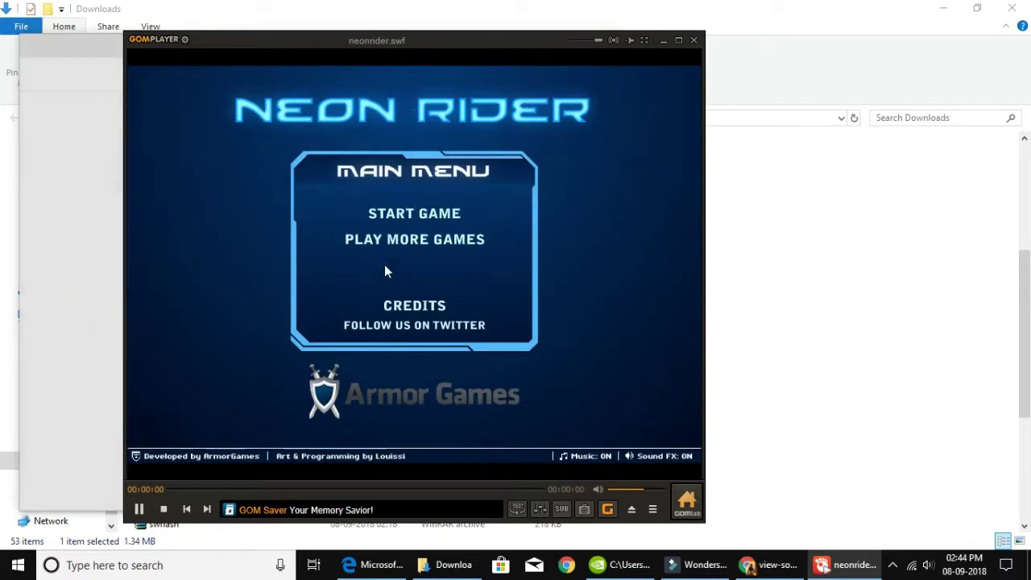
left_click(421, 220)
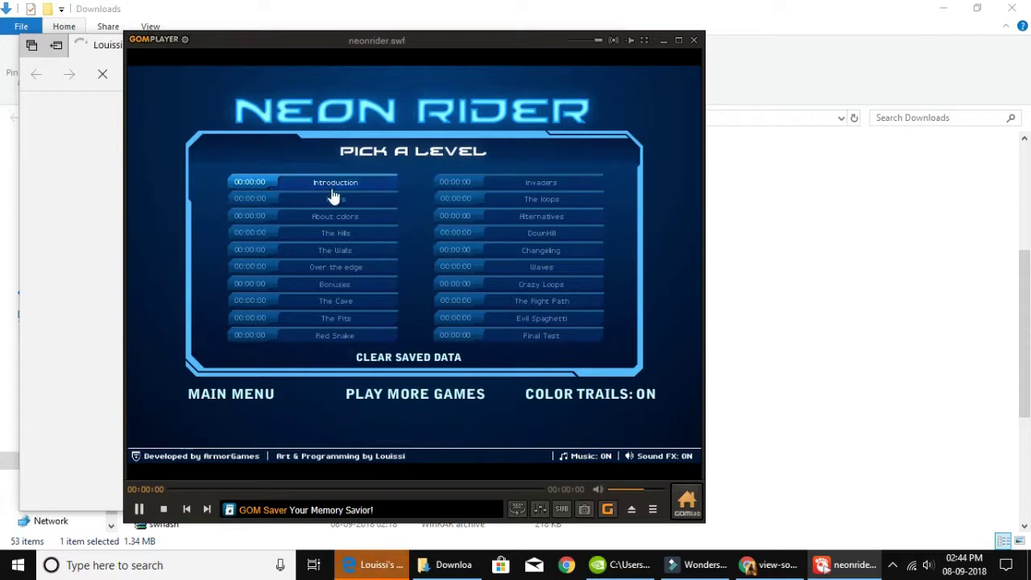
left_click(694, 42)
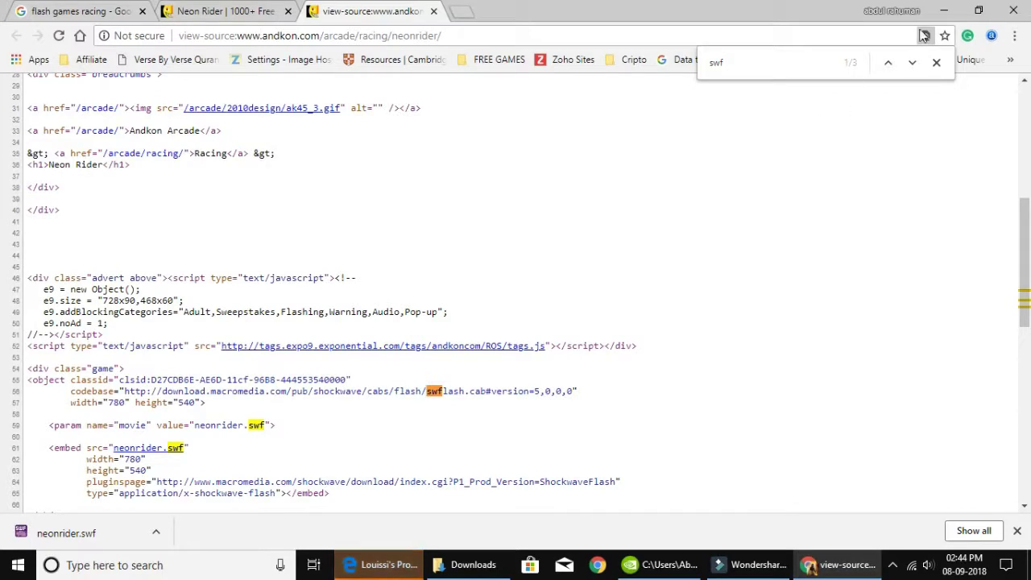
left_click(947, 12)
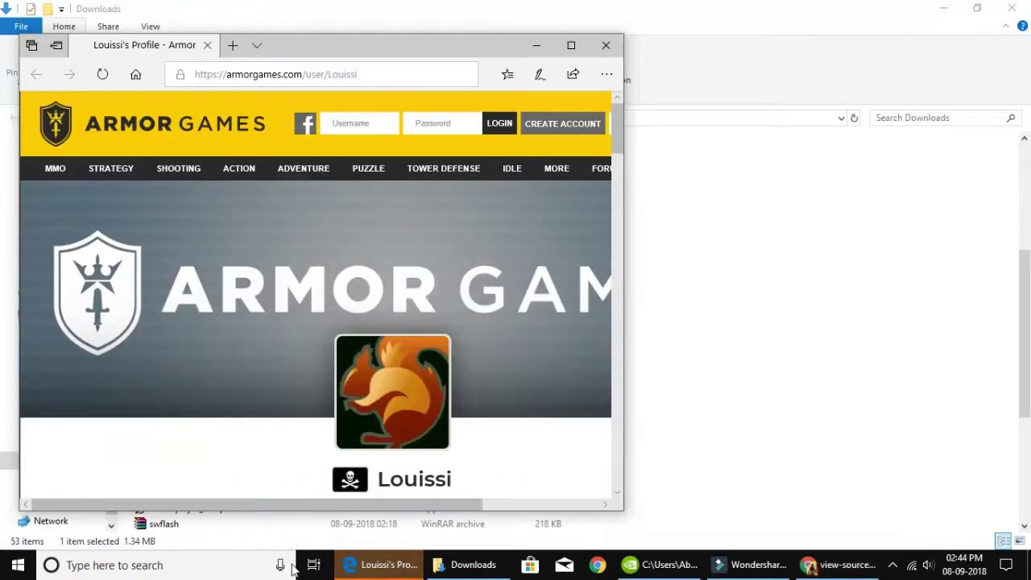
mouse_move(383, 570)
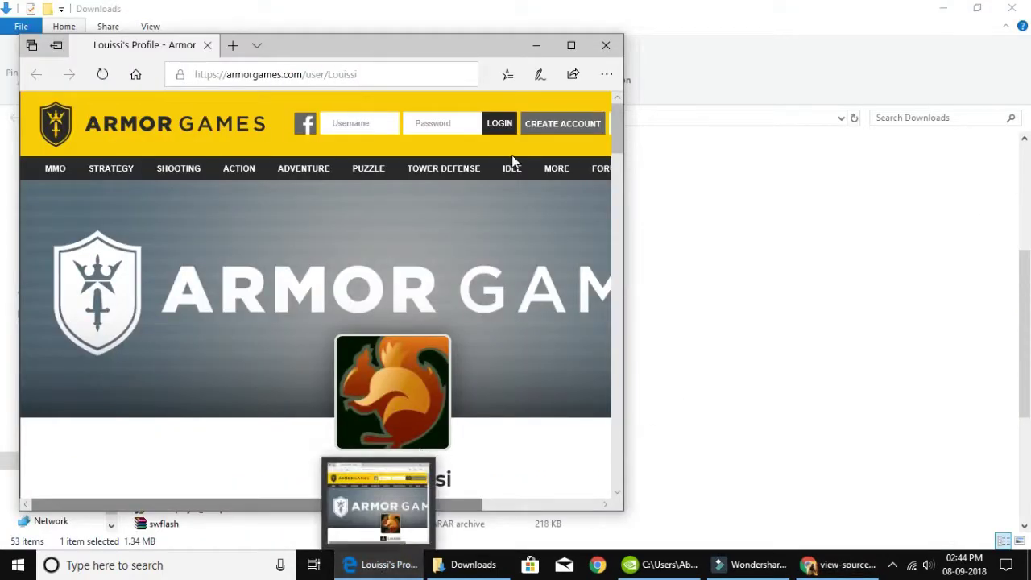
left_click(604, 46)
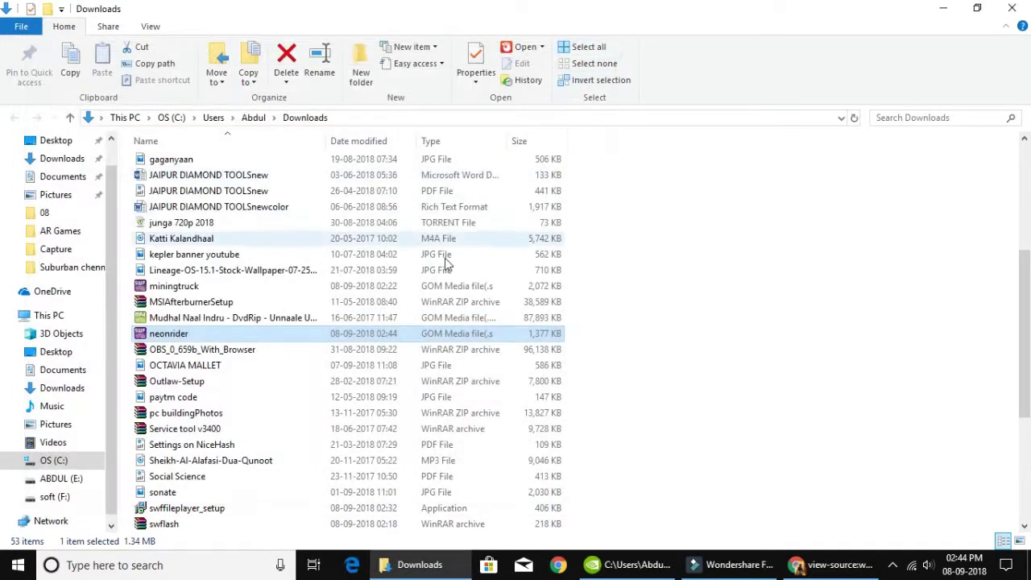
Set neonrider.swf to open with Internet Explorer in its Properties
right_click(188, 338)
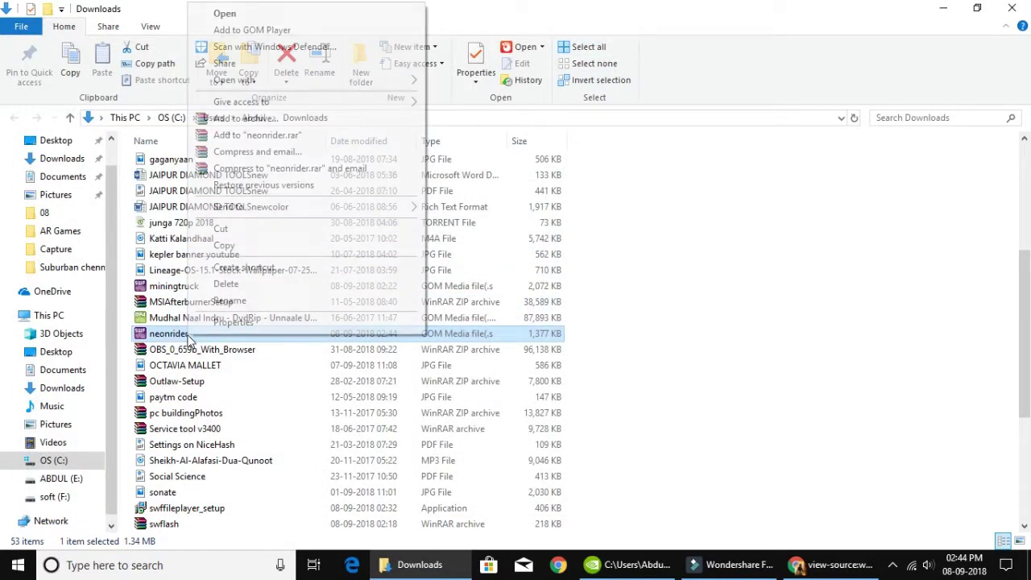
left_click(215, 331)
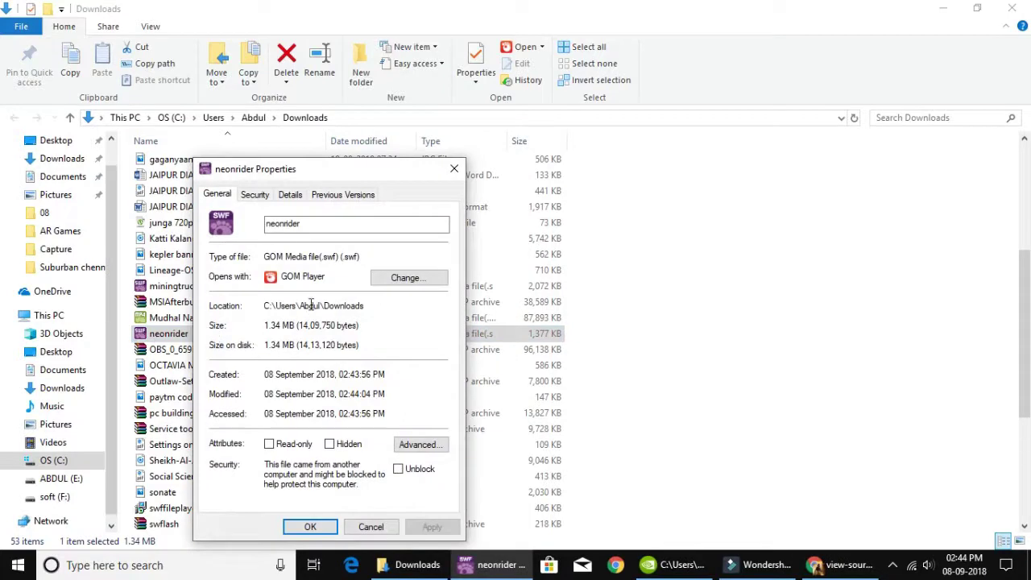
left_click(418, 279)
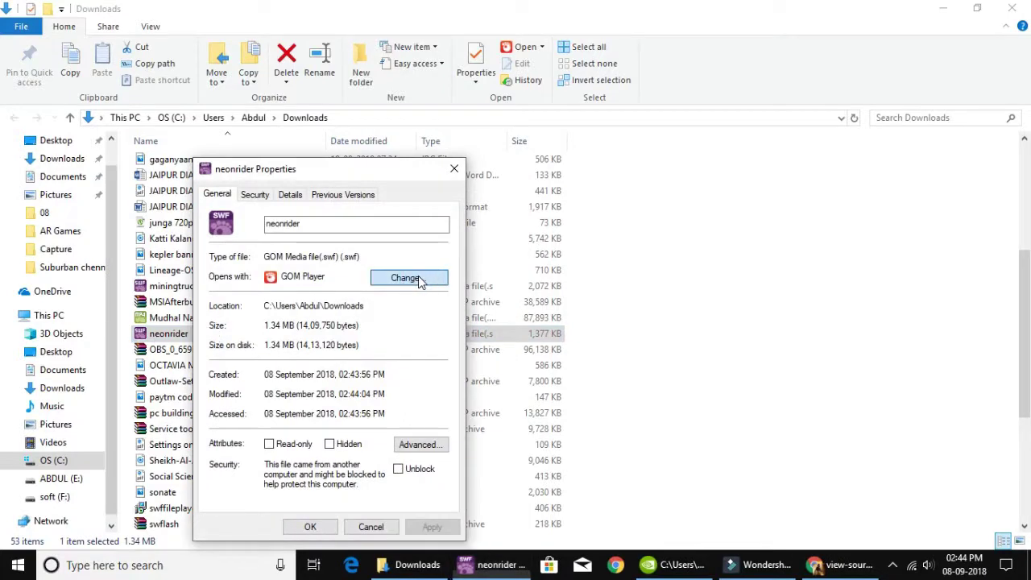
left_click(427, 330)
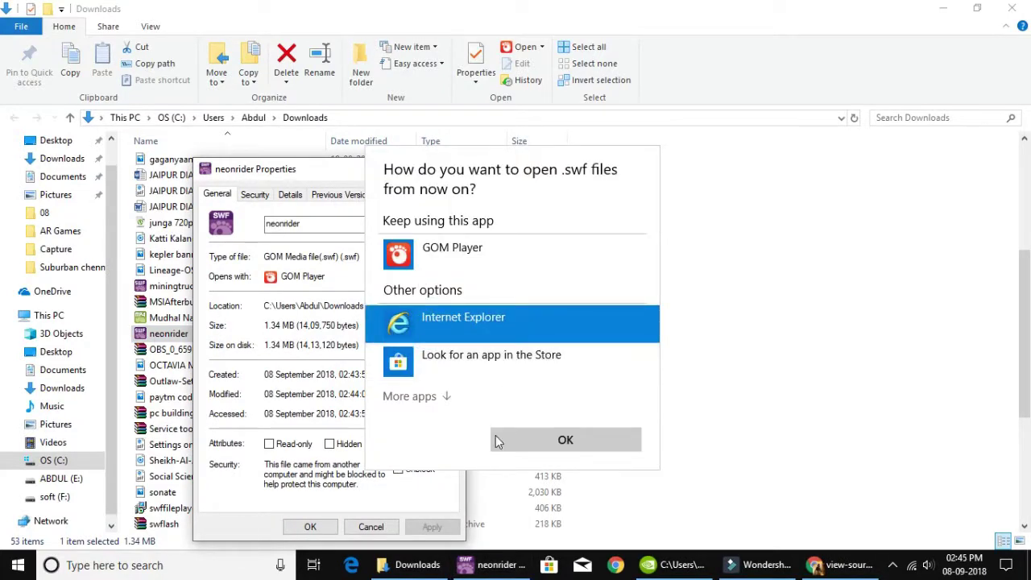
left_click(564, 439)
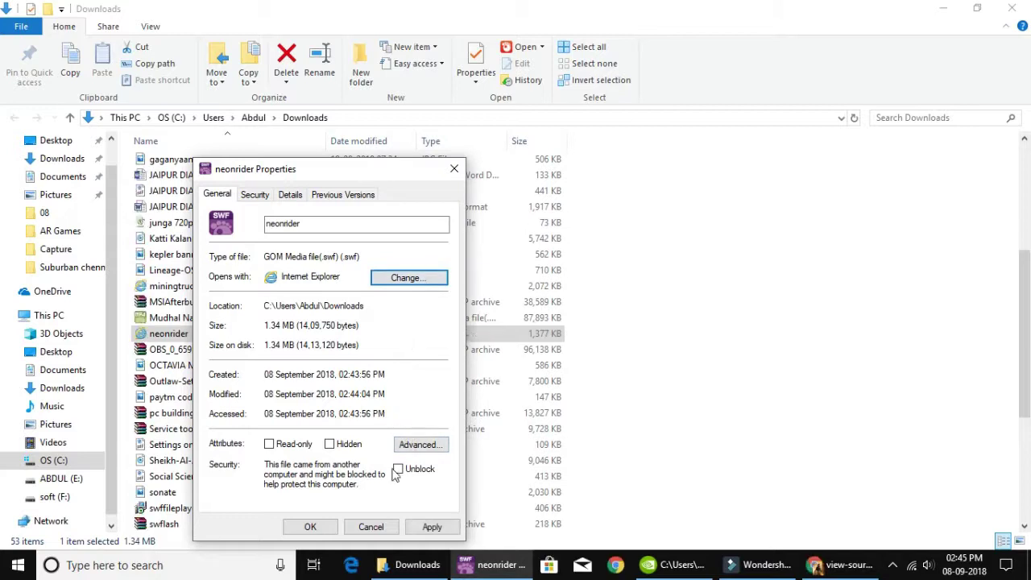
Unblock the file, apply and close Properties, then select neonrider again
left_click(398, 469)
left_click(432, 529)
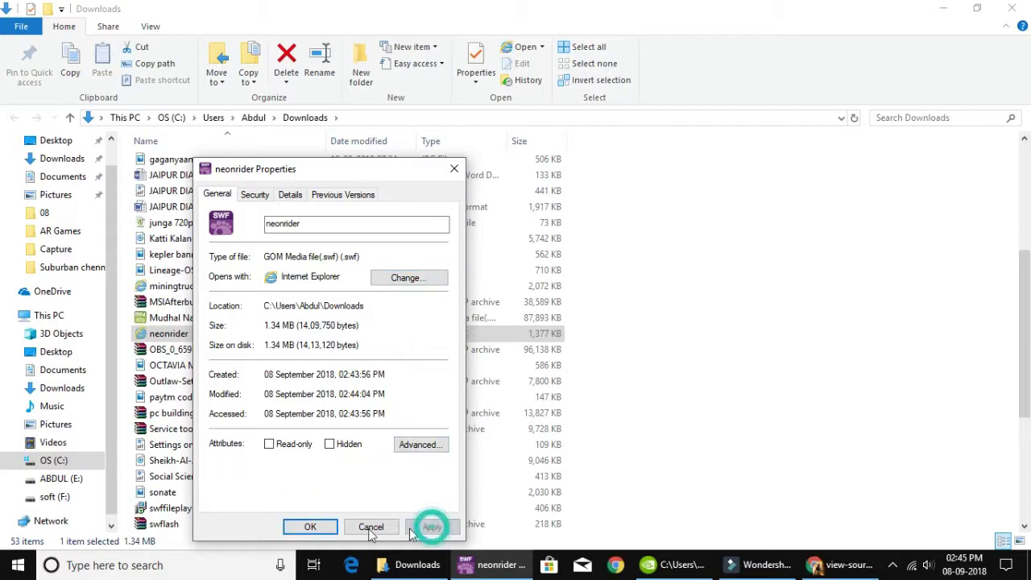
left_click(310, 527)
left_click(201, 349)
left_click(175, 335)
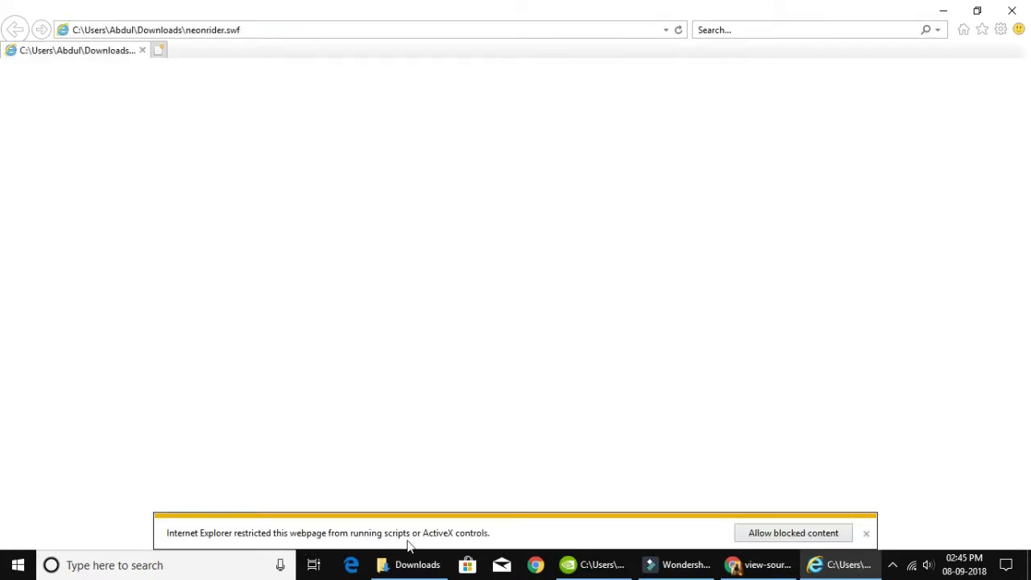
Allow the blocked content, then BEGIN, START GAME and ride the Introduction level
left_click(809, 537)
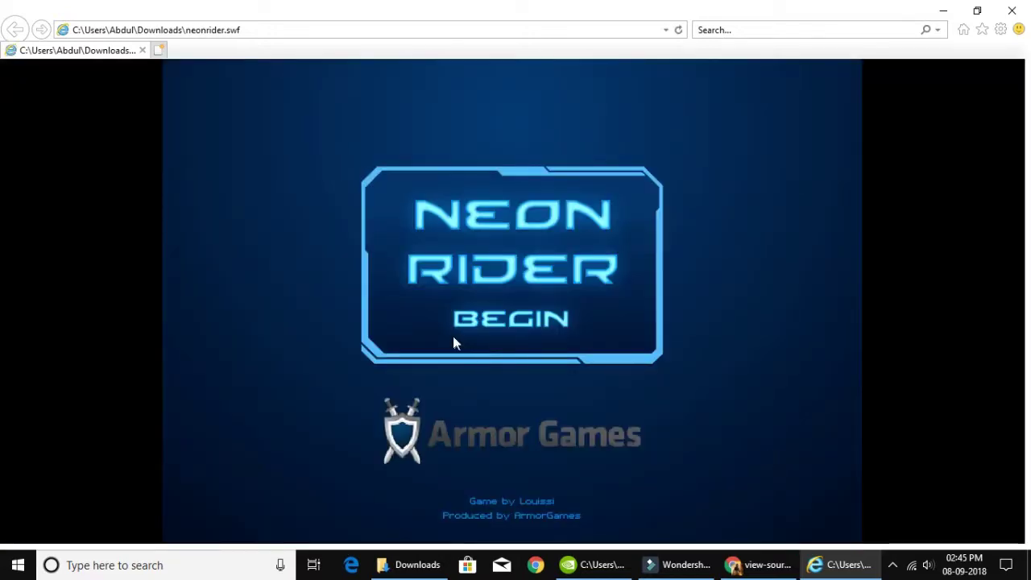
left_click(529, 320)
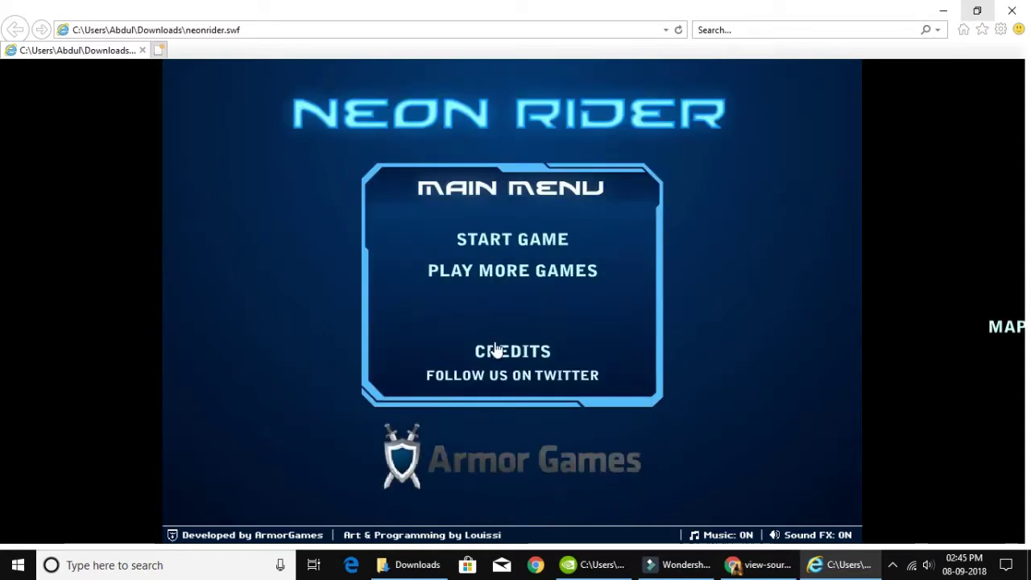
left_click(510, 248)
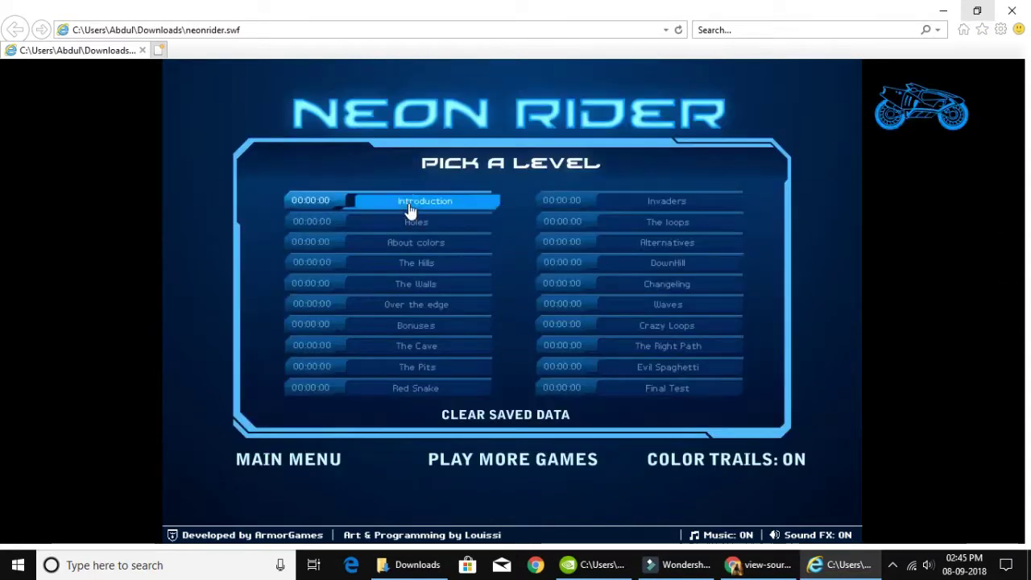
left_click(408, 207)
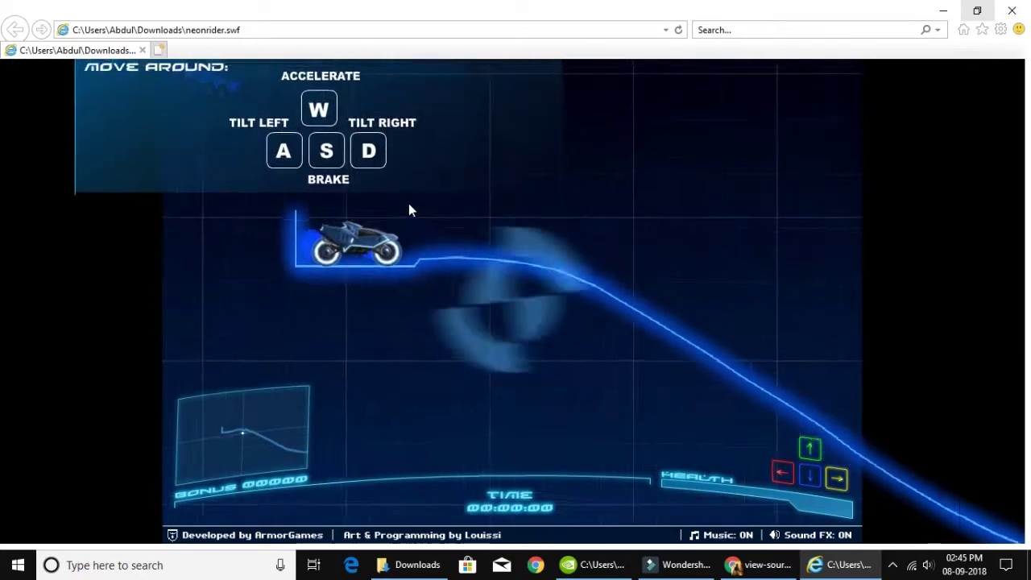
key("XF86AudioLowerVolume")
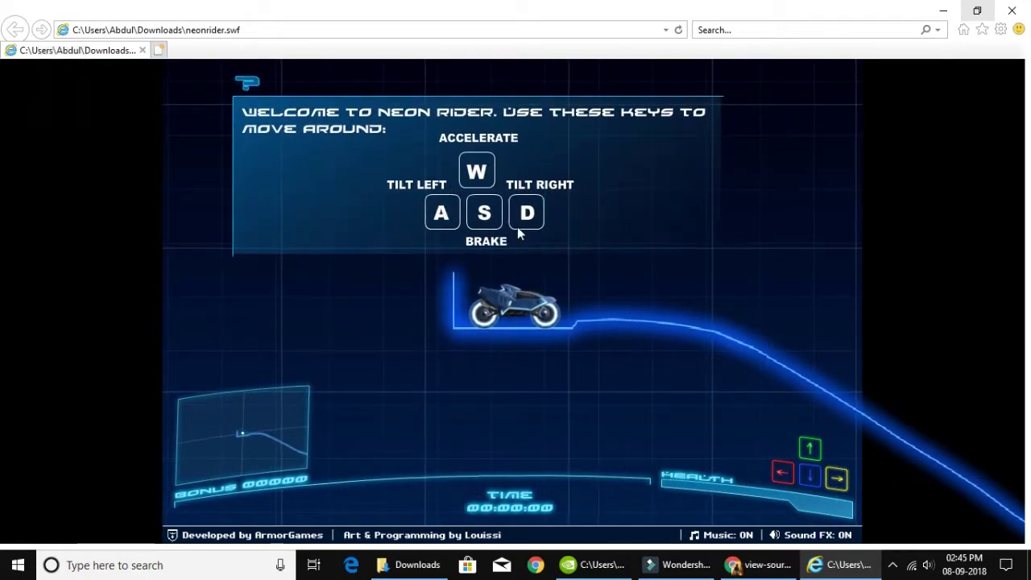
left_click(473, 326)
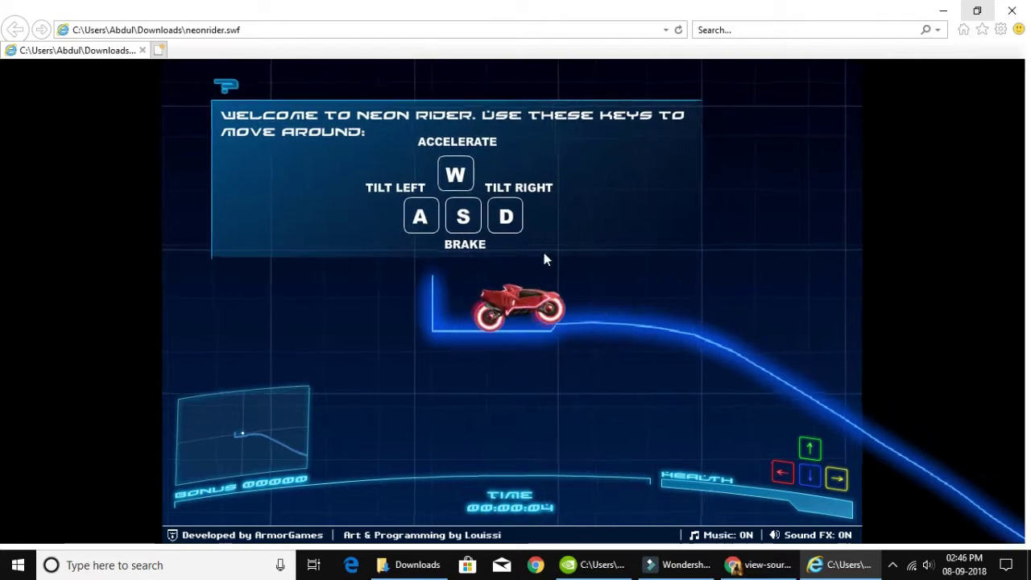